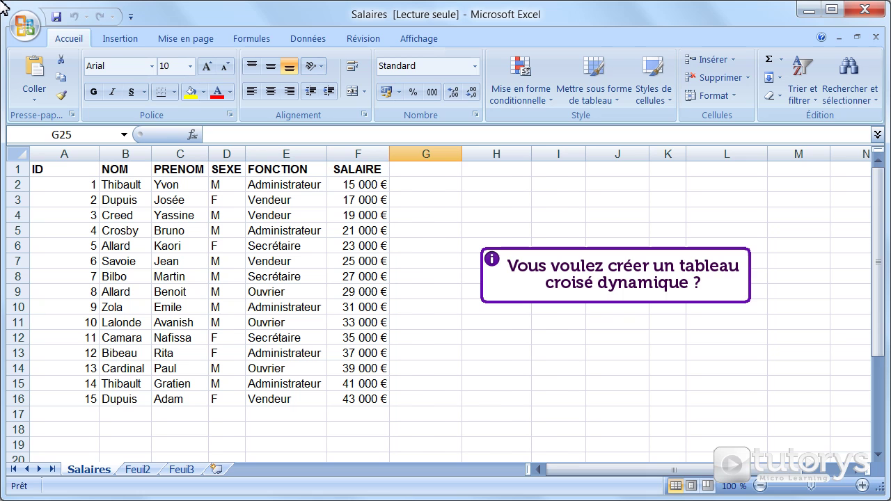
Start a new pivot table from the Insertion tab's Tableau croisé dynamique command
left_click(122, 43)
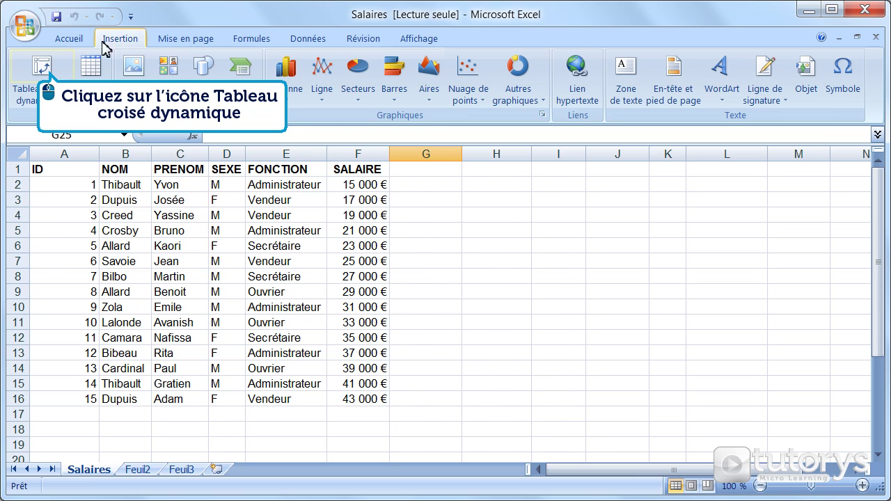
left_click(40, 73)
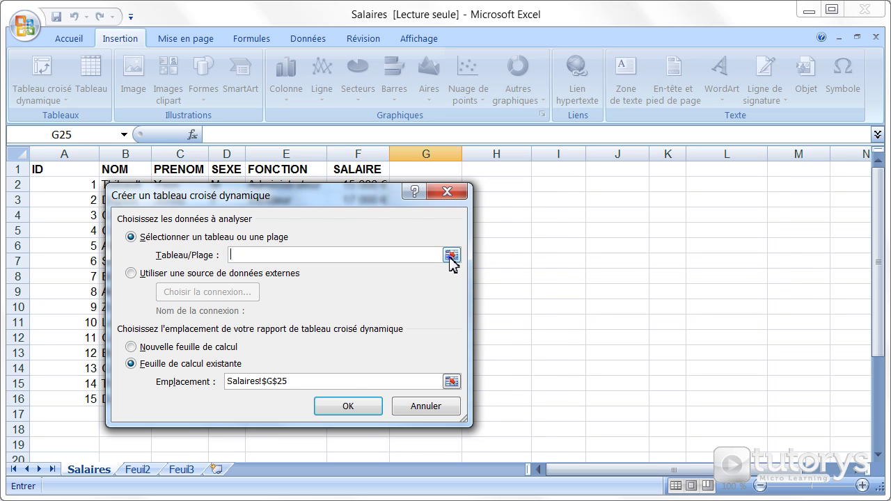
Select the whole salary table A1:F16 as the pivot table's source range
left_click(451, 256)
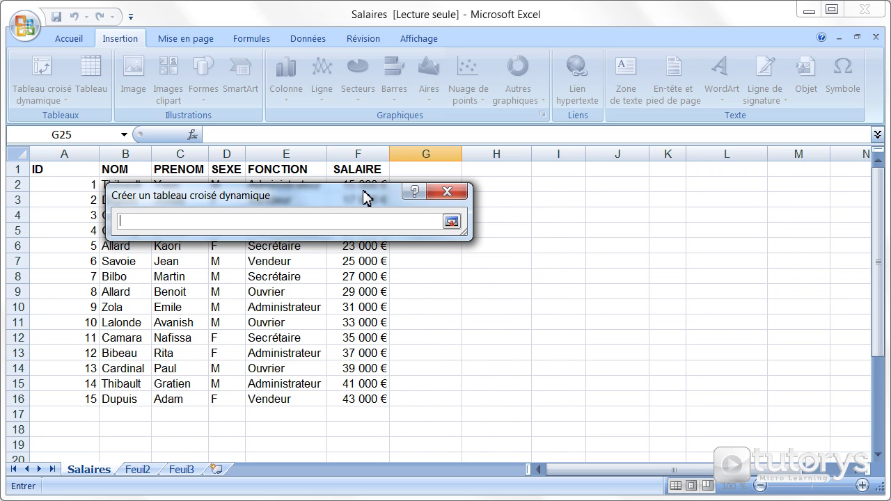
left_click_drag(367, 198, 674, 184)
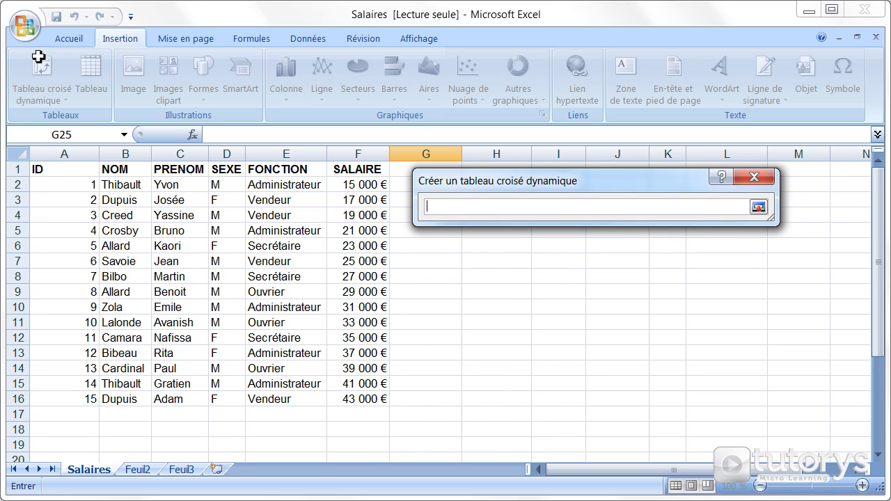
mouse_move(39, 168)
left_mouse_down()
mouse_move(362, 199)
mouse_move(362, 401)
left_mouse_up()
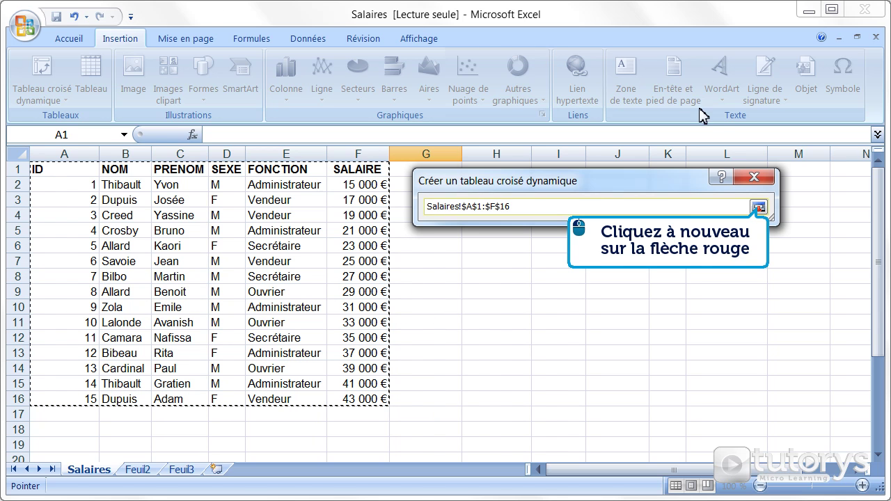
left_click(758, 207)
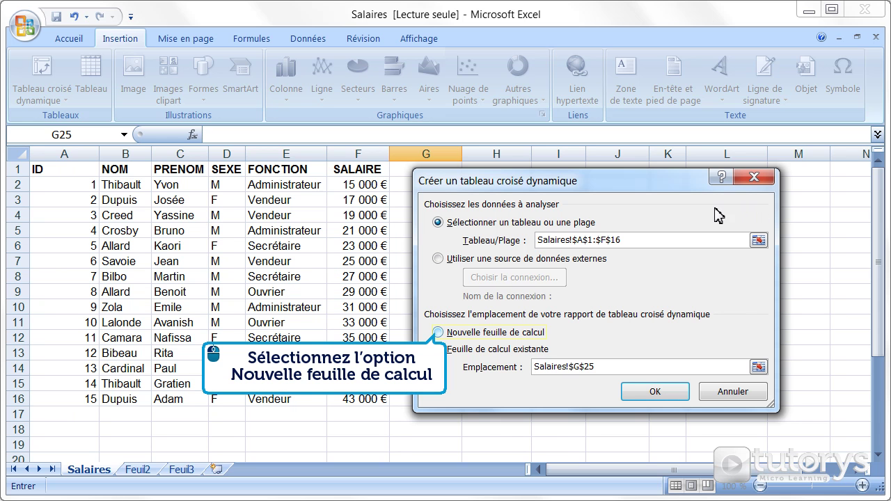
Place the pivot table on a new worksheet and create it
left_click(499, 335)
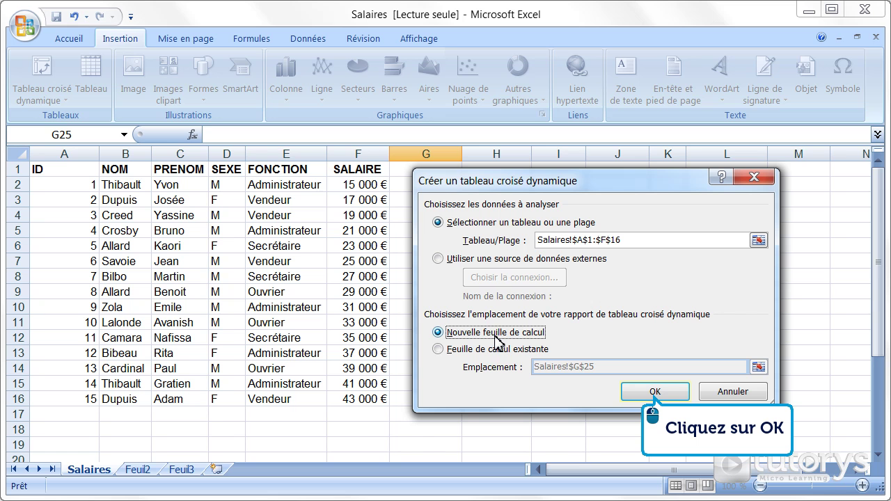
left_click(654, 392)
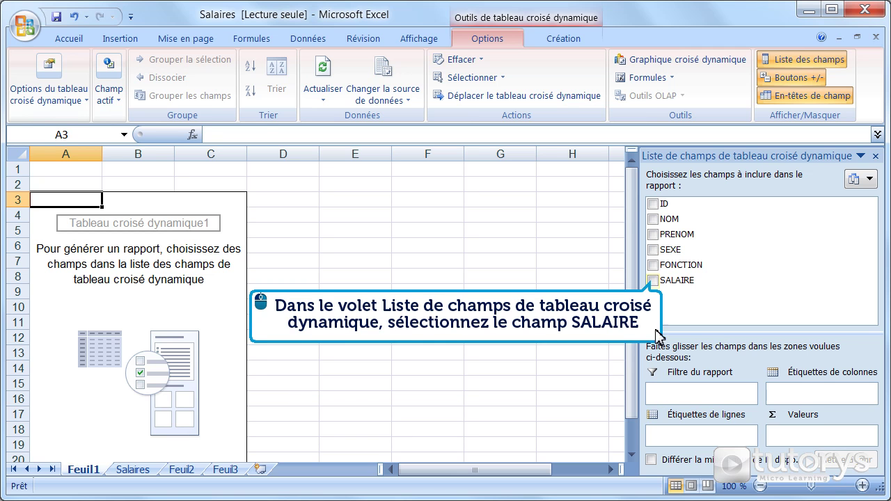
Add SALAIRE as the summed value, giving a total of 435000
left_click(654, 281)
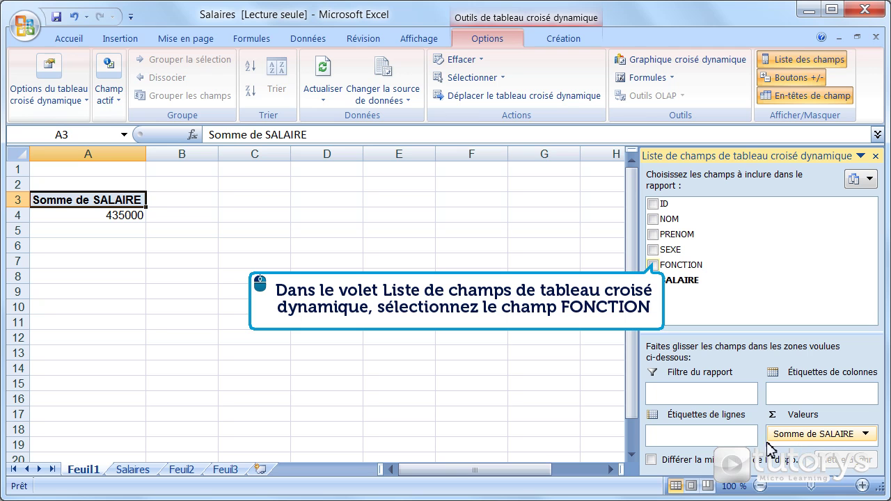
Add FONCTION as row labels to list salary sums per function
left_click(654, 266)
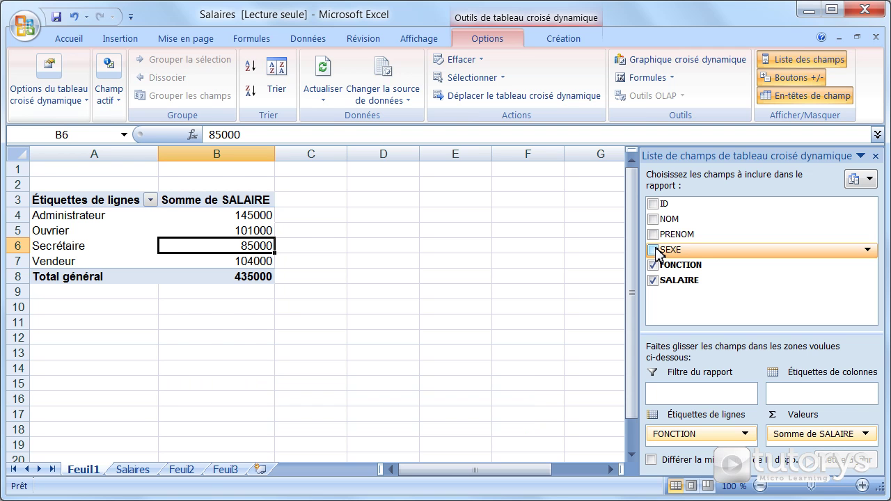
Put SEXE in the column labels to split salaries into F and M
left_click_drag(658, 251, 831, 396)
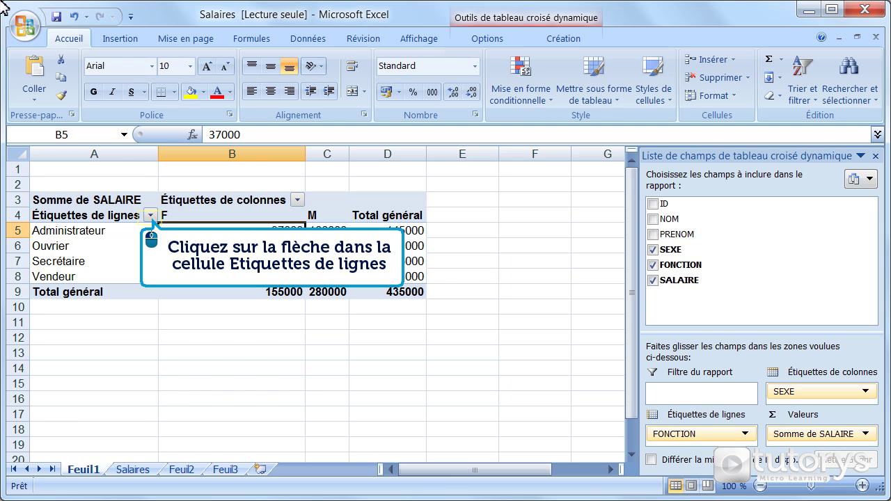
Filter the row labels to show only Administrateur (F 37000, M 108000, total 145000)
left_click(150, 216)
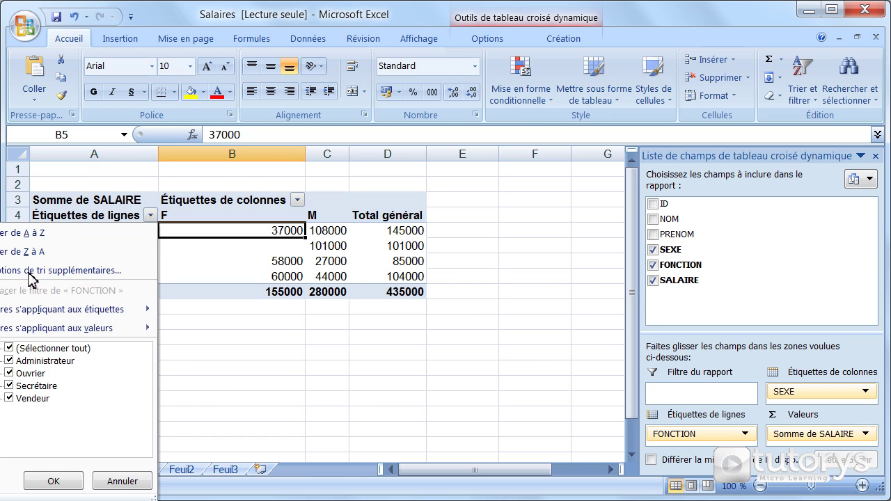
left_click(12, 350)
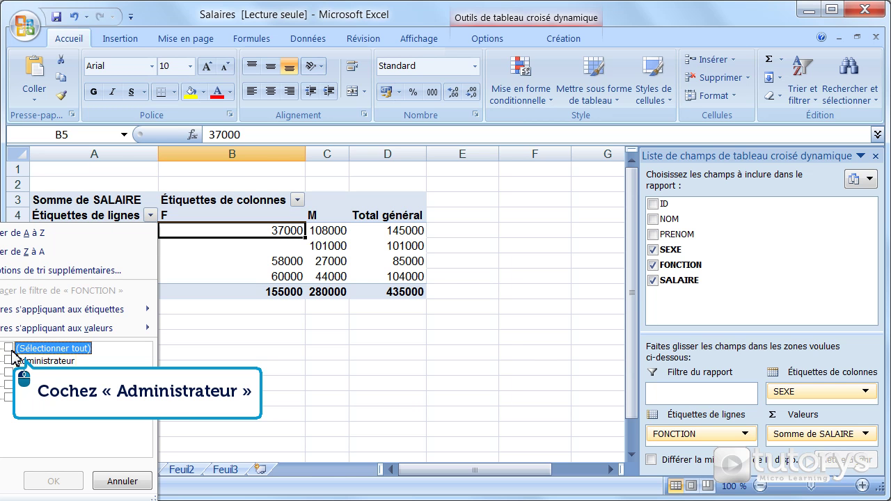
left_click(10, 361)
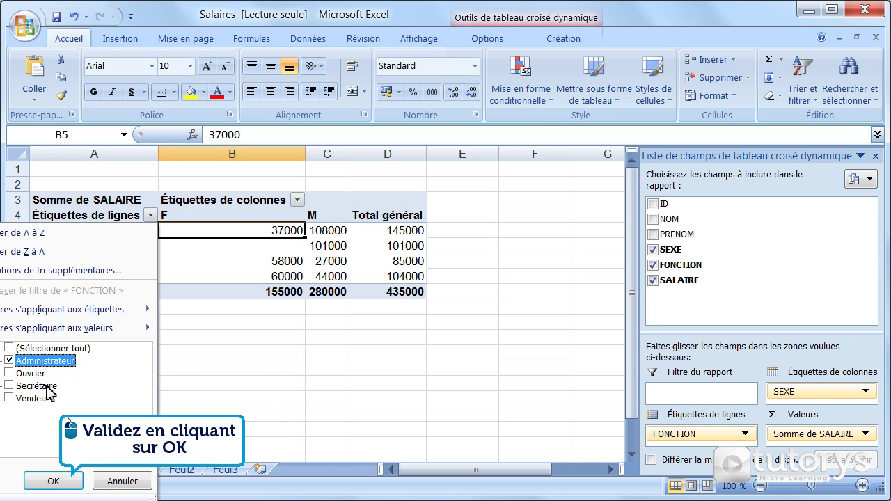
left_click(55, 482)
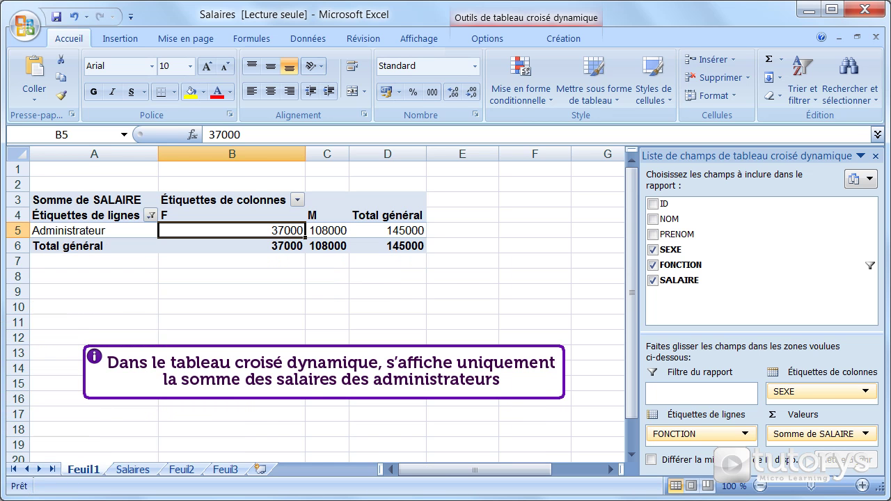